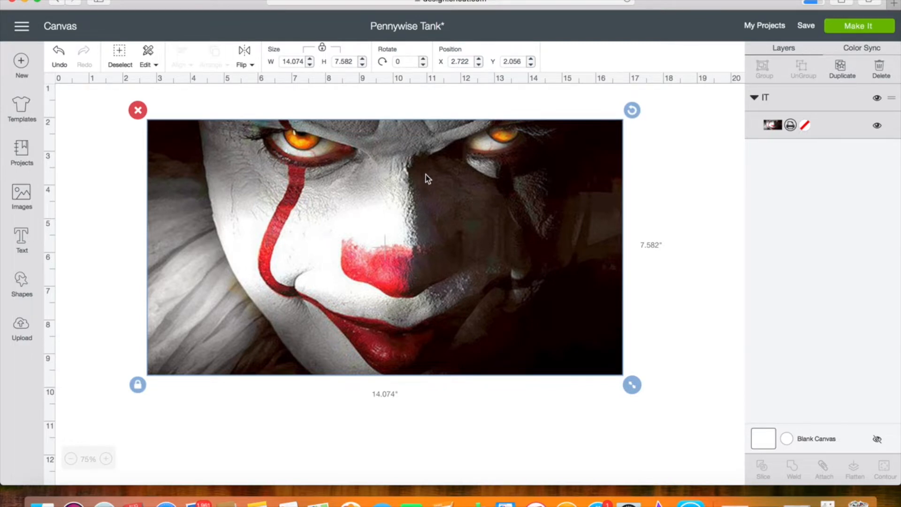
# Step: Add a new text object and set its font to Impact
pyautogui.click(21, 246)
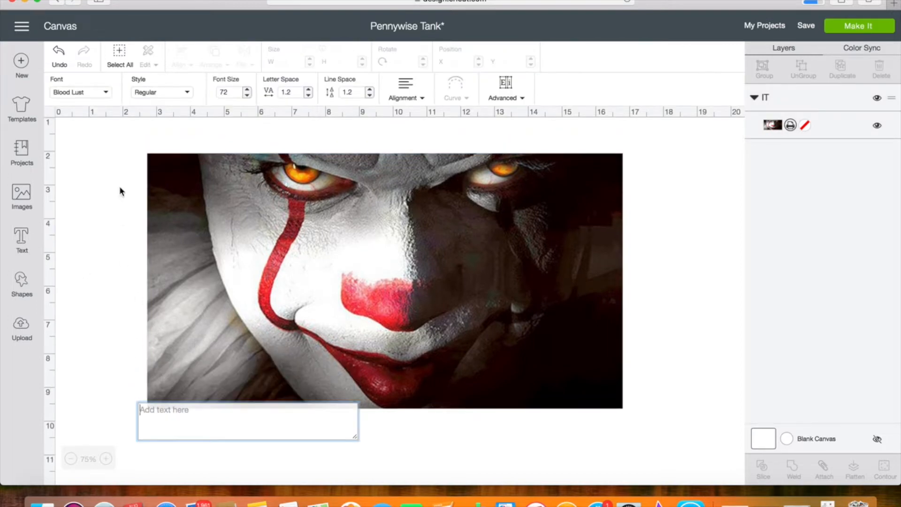
pyautogui.click(108, 96)
pyautogui.doubleClick(485, 69)
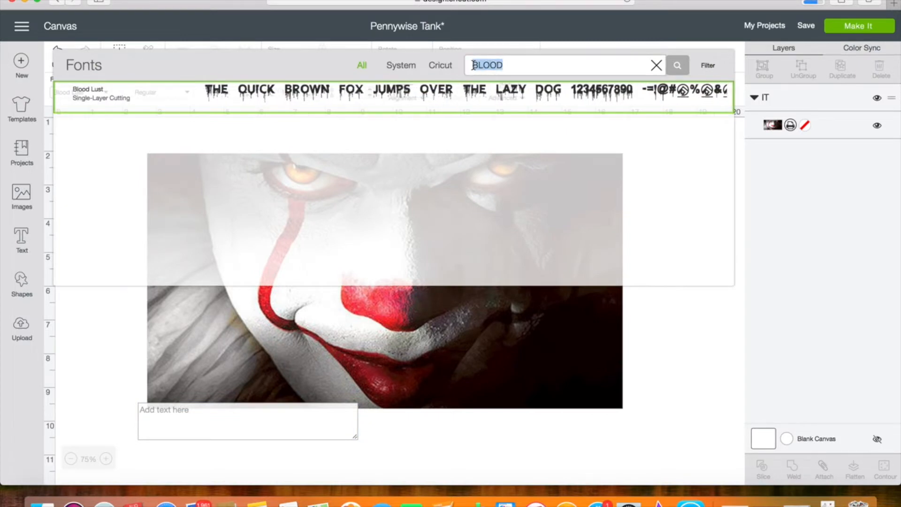
pyautogui.press('BackSpace')
pyautogui.write('IMPACT')
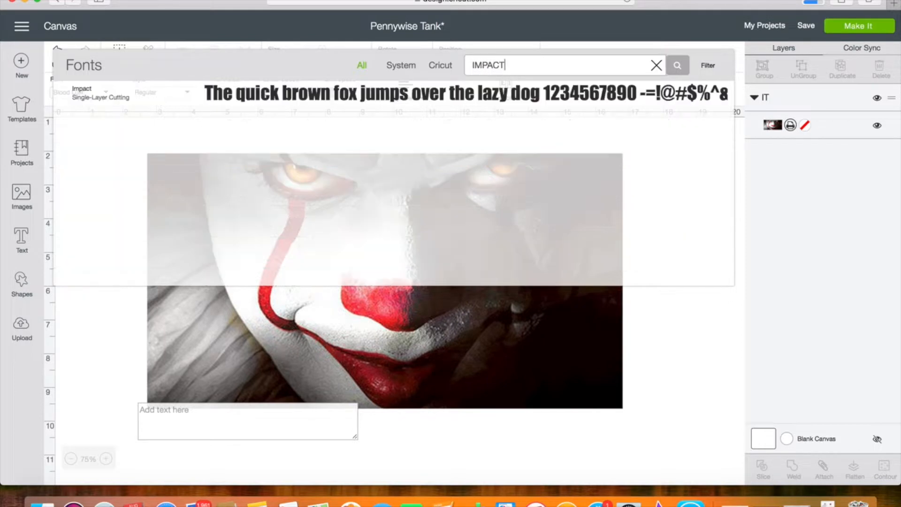
pyautogui.click(463, 92)
# Step: Enter "WE ALL" and "FLOAT" on two lines as the text
pyautogui.click(163, 421)
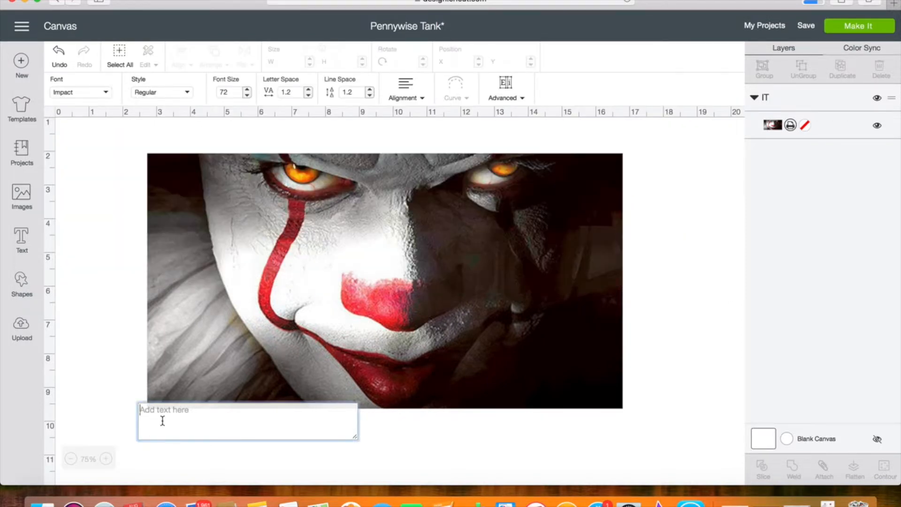
pyautogui.write('WE')
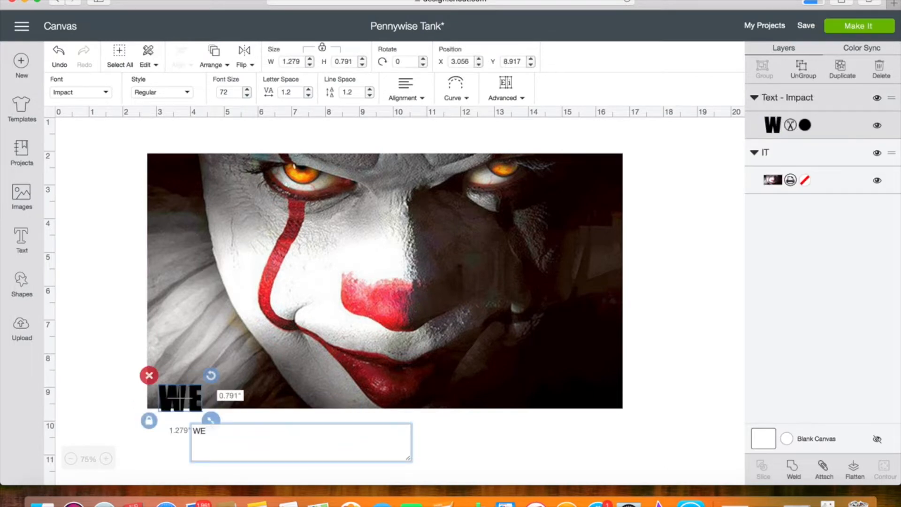
pyautogui.write(' ALL ')
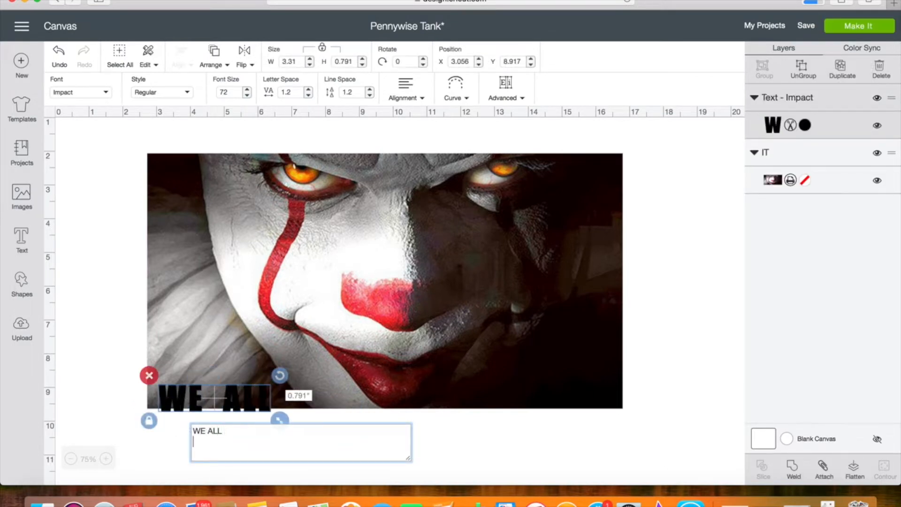
pyautogui.write('FLOAT')
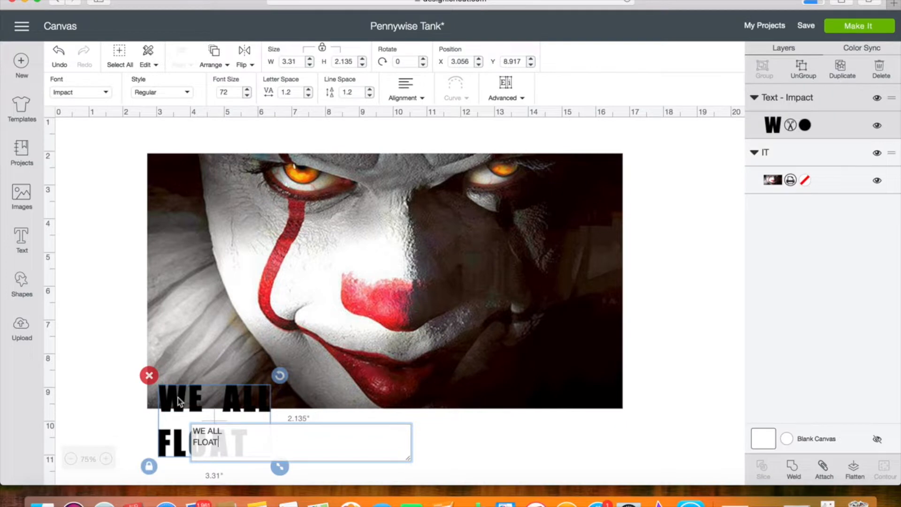
# Step: Center-align the two text lines and set the line space to -4
pyautogui.click(408, 99)
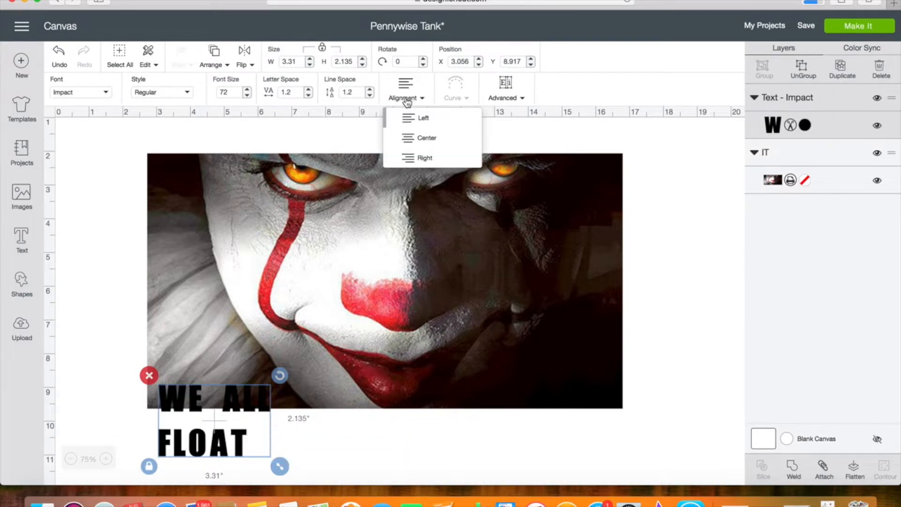
pyautogui.click(416, 137)
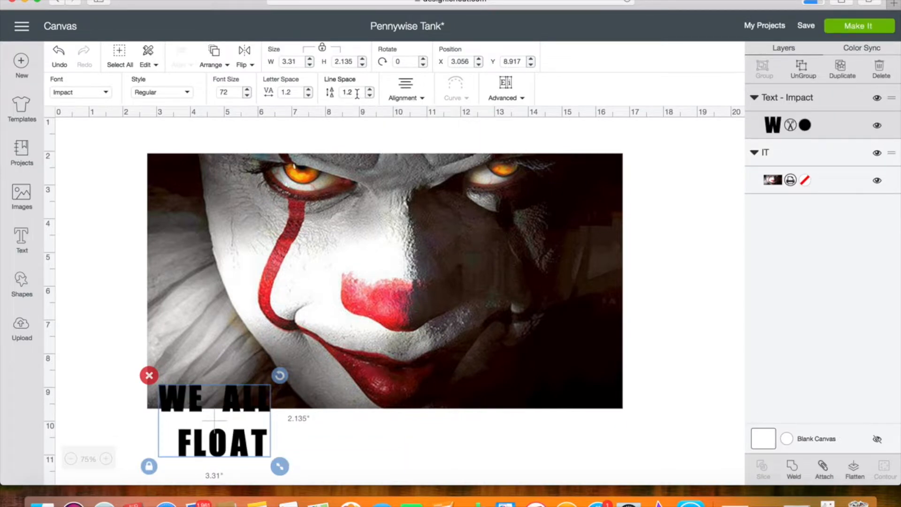
pyautogui.moveTo(355, 94); pyautogui.dragTo(341, 93)
pyautogui.press('BackSpace')
pyautogui.write('-4')
pyautogui.press('Return')
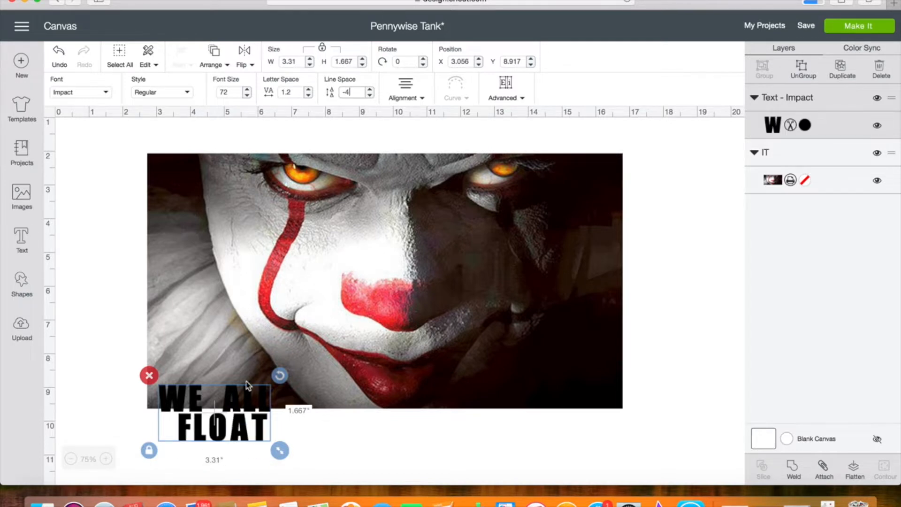
# Step: Hide the IT image and move the text to the middle of the canvas, at about X 6.65, Y 4.44
pyautogui.click(525, 276)
pyautogui.click(877, 181)
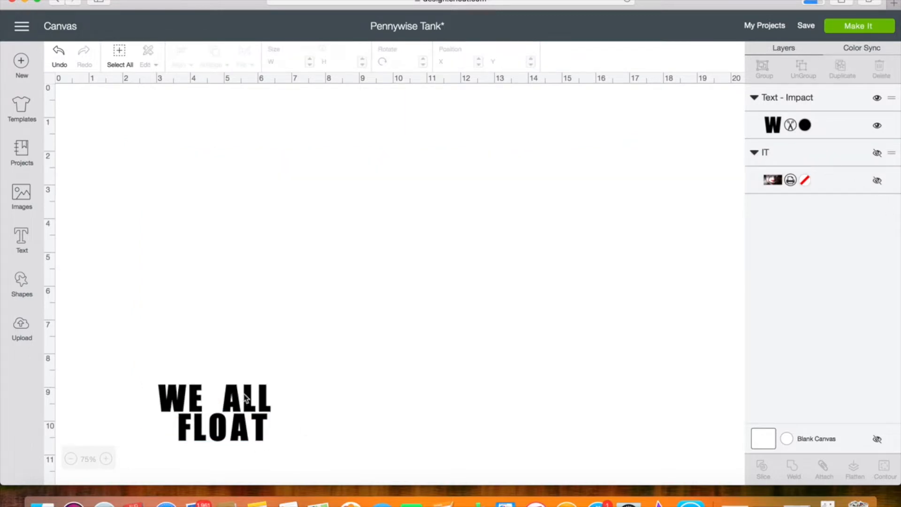
pyautogui.click(234, 405)
pyautogui.moveTo(234, 405); pyautogui.dragTo(355, 253)
# Step: Reduce the text's letter space to 0.2 and its line space to -4.3
pyautogui.click(309, 95)
pyautogui.click(309, 95)
pyautogui.click(309, 95)
pyautogui.click(309, 95)
pyautogui.click(309, 95)
pyautogui.click(309, 95)
pyautogui.click(309, 95)
pyautogui.click(309, 96)
pyautogui.click(309, 95)
pyautogui.click(309, 96)
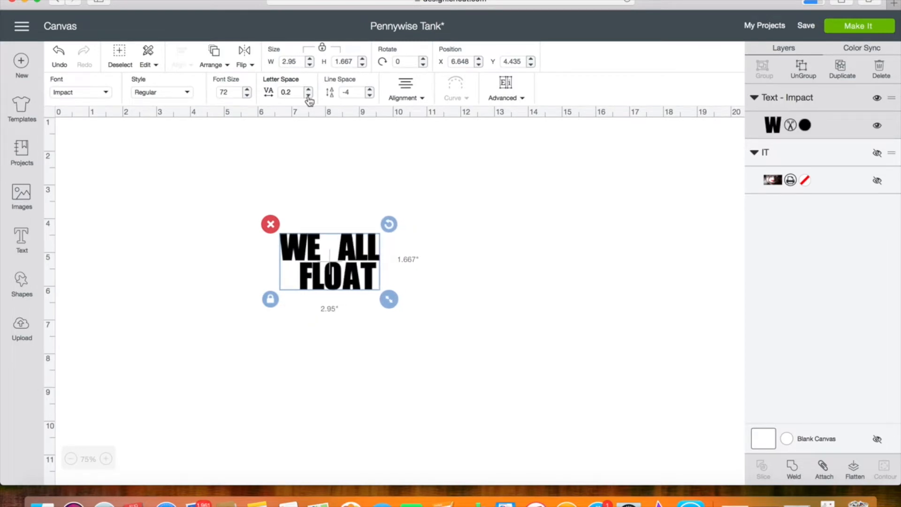
pyautogui.click(370, 95)
pyautogui.click(370, 96)
pyautogui.click(370, 96)
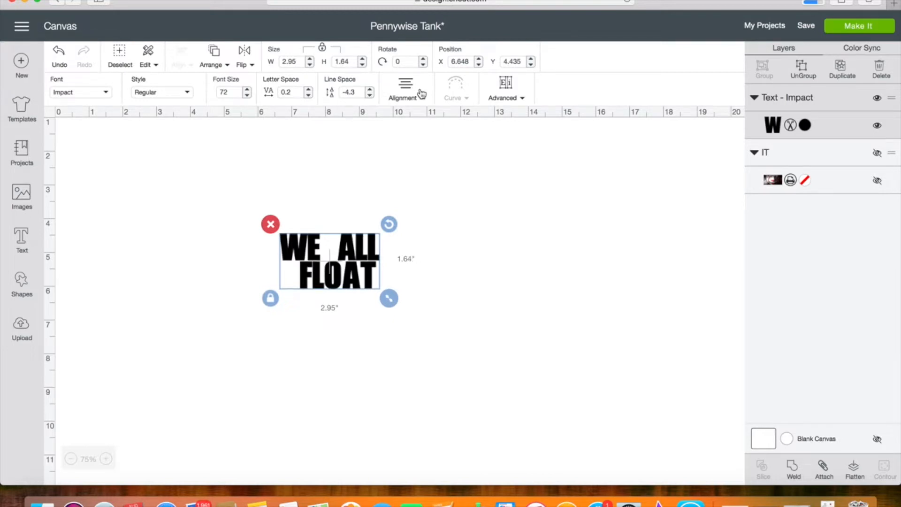
# Step: Reapply center alignment to the text and ungroup it into individual letters
pyautogui.click(399, 92)
pyautogui.click(412, 142)
pyautogui.click(803, 74)
# Step: Group the letters of ALL and move the letters of WE closer to them, to about X 7.13
pyautogui.moveTo(384, 246); pyautogui.dragTo(348, 249)
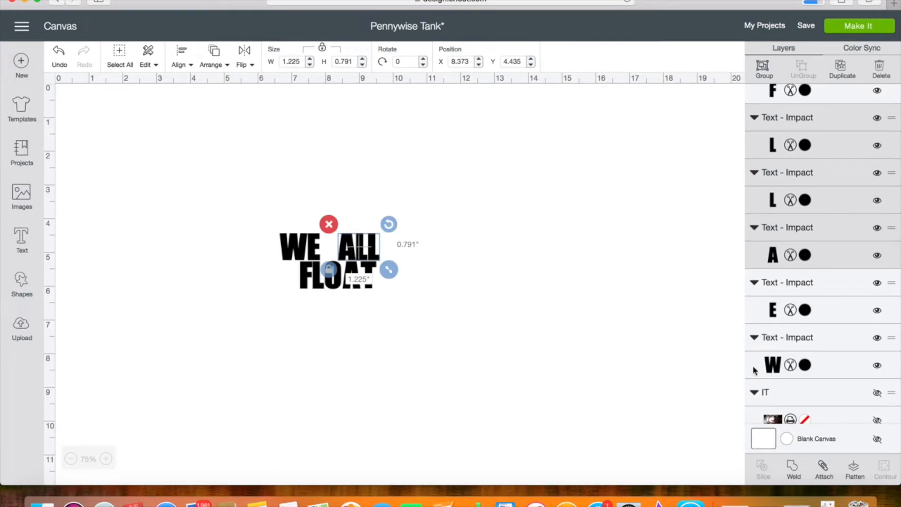
pyautogui.click(276, 251)
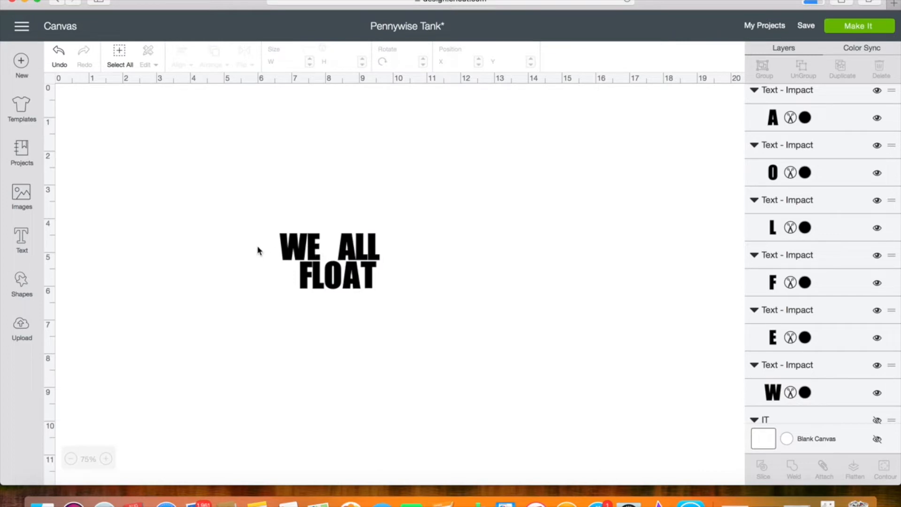
pyautogui.moveTo(270, 247); pyautogui.dragTo(323, 248)
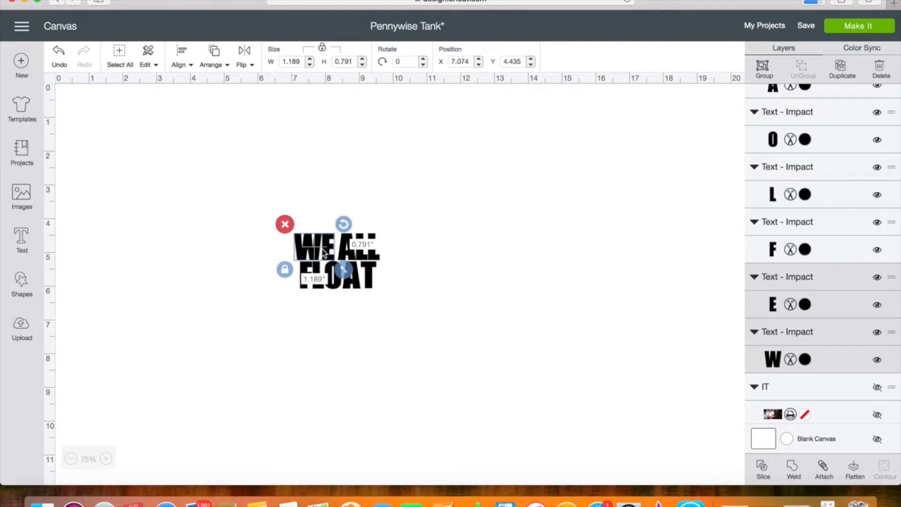
pyautogui.click(322, 249)
pyautogui.moveTo(282, 255); pyautogui.dragTo(326, 249)
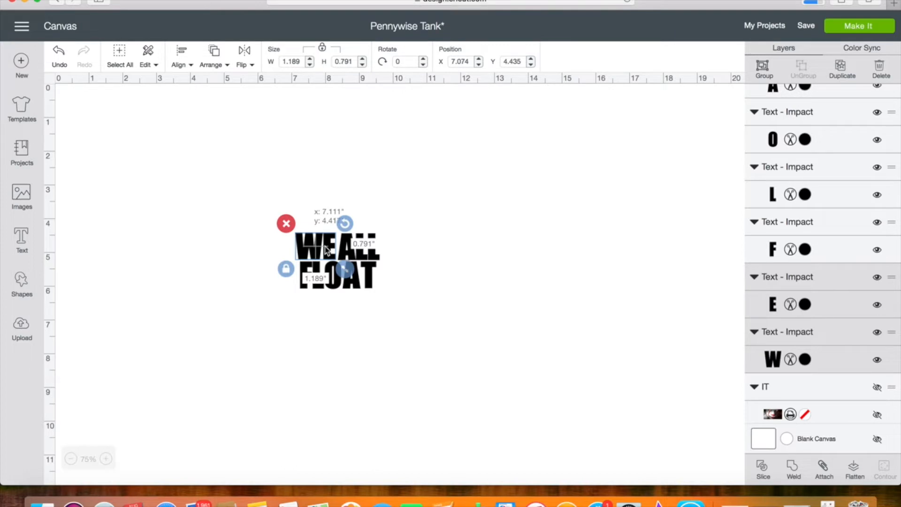
pyautogui.moveTo(325, 246); pyautogui.dragTo(325, 247)
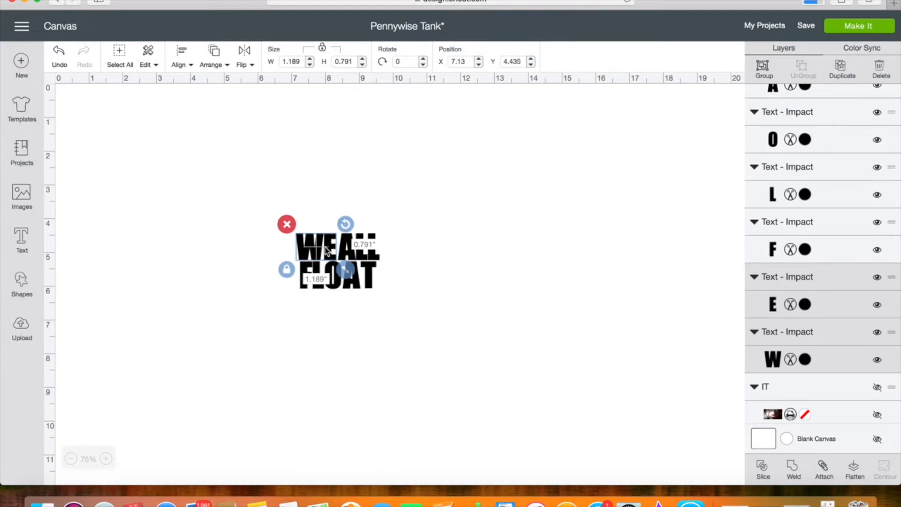
# Step: Attach the letters of WE and ALL to each other as one line
pyautogui.click(251, 259)
pyautogui.moveTo(271, 254); pyautogui.dragTo(384, 244)
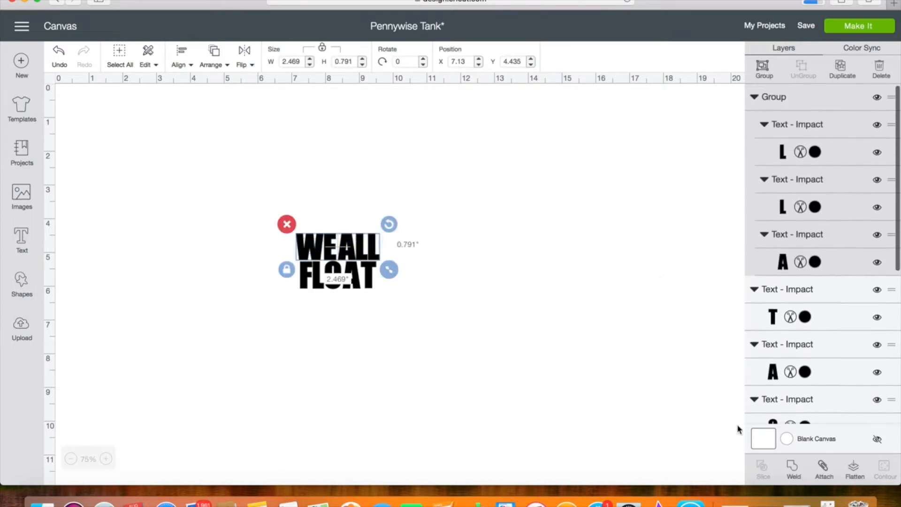
pyautogui.click(827, 464)
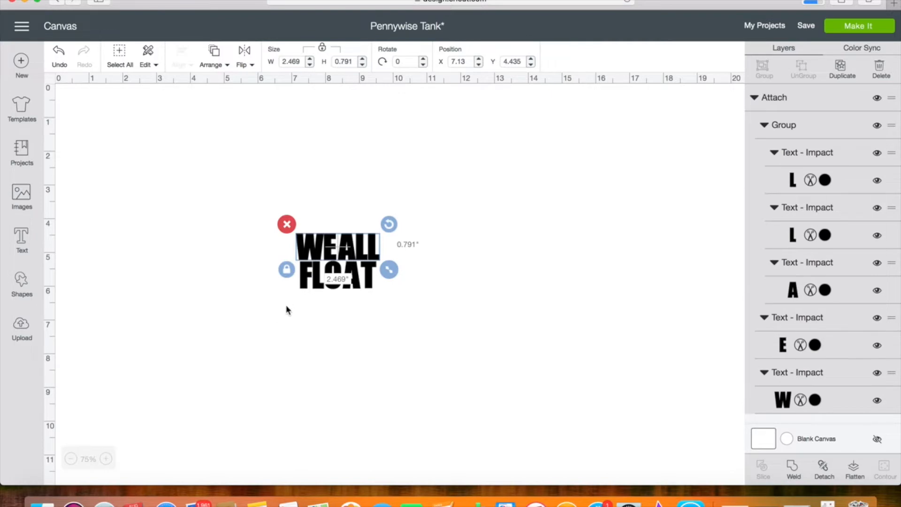
pyautogui.click(271, 286)
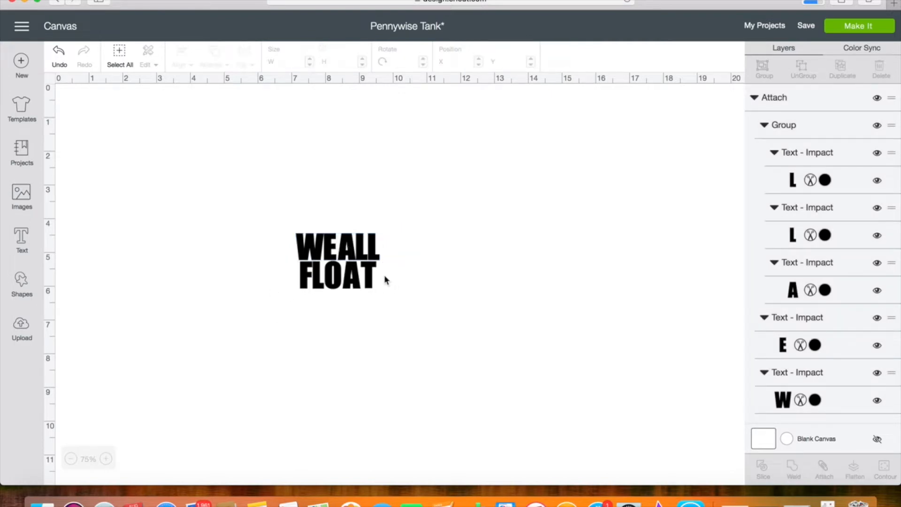
# Step: Tighten FLOAT by moving its A to about X 8.475 and its T to about X 8.957, and attach its letters
pyautogui.click(355, 283)
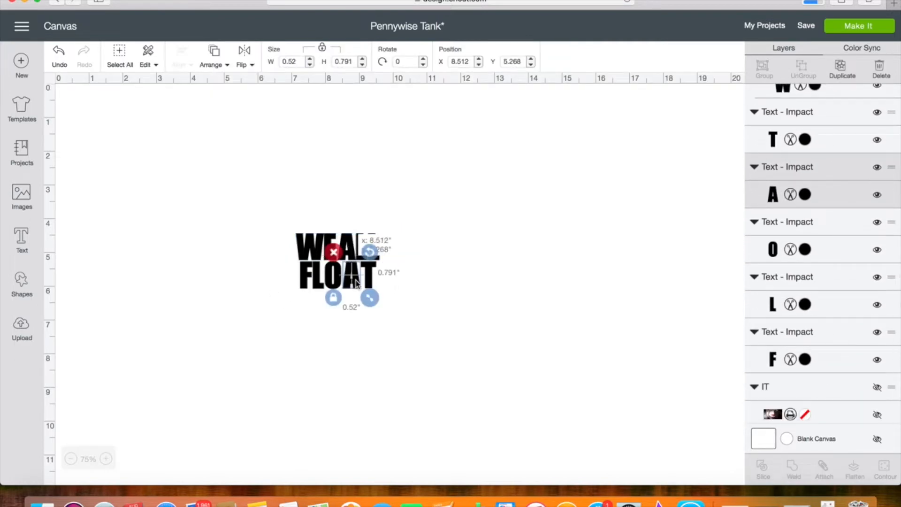
pyautogui.click(367, 281)
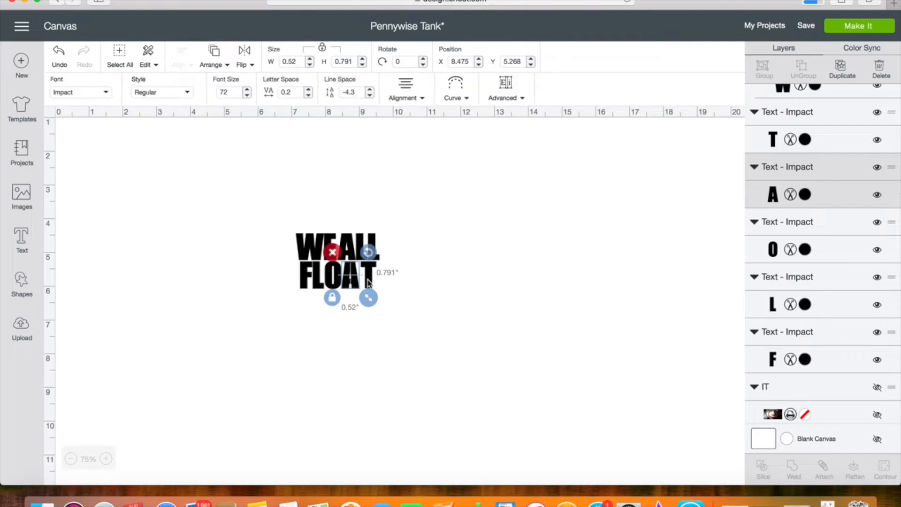
pyautogui.moveTo(368, 281); pyautogui.dragTo(364, 281)
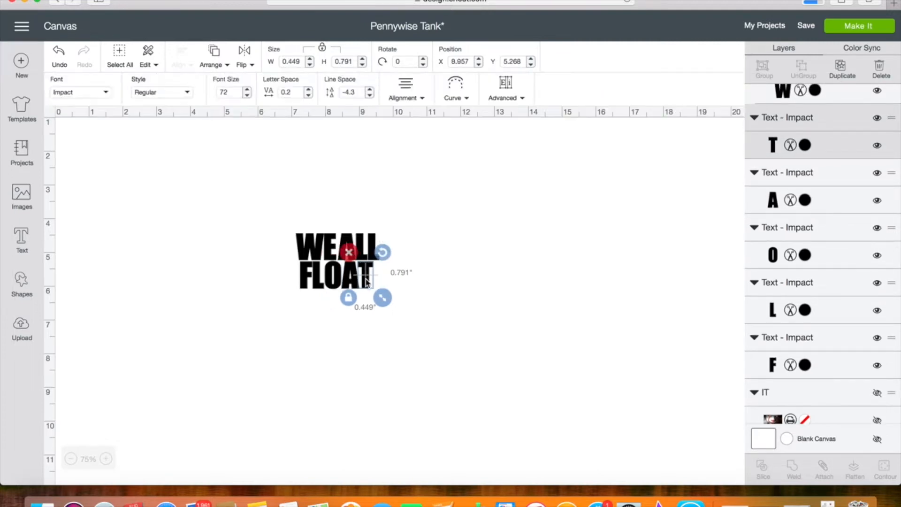
pyautogui.moveTo(281, 285); pyautogui.dragTo(393, 283)
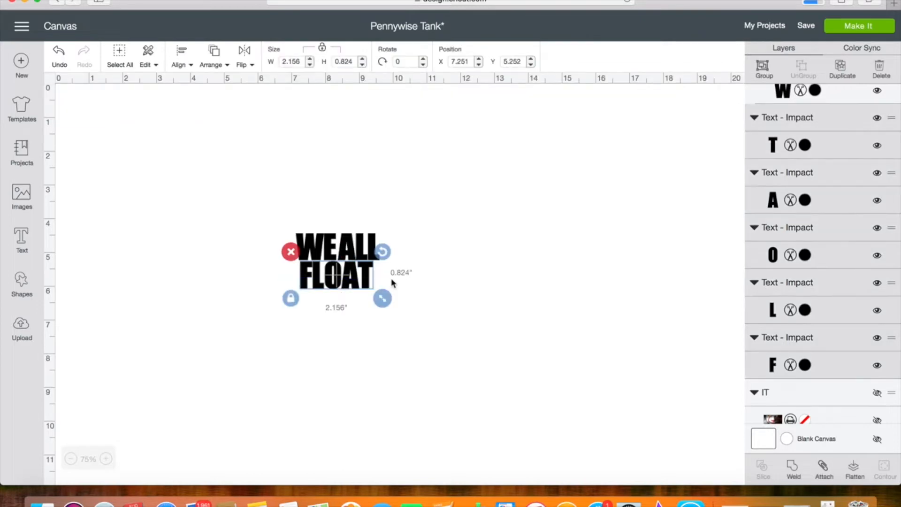
pyautogui.click(824, 469)
# Step: Align the WE ALL and FLOAT lines to each other by their horizontal centers
pyautogui.moveTo(255, 216); pyautogui.dragTo(394, 286)
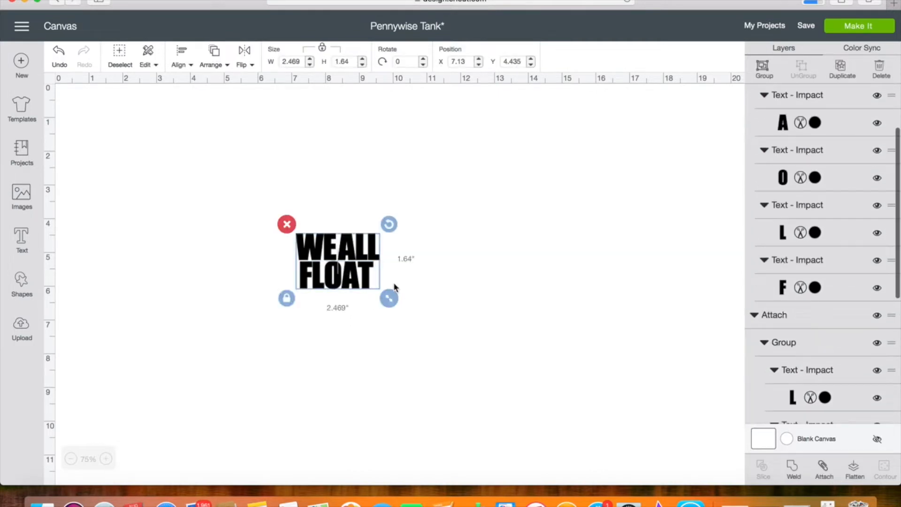
pyautogui.click(181, 63)
pyautogui.click(191, 123)
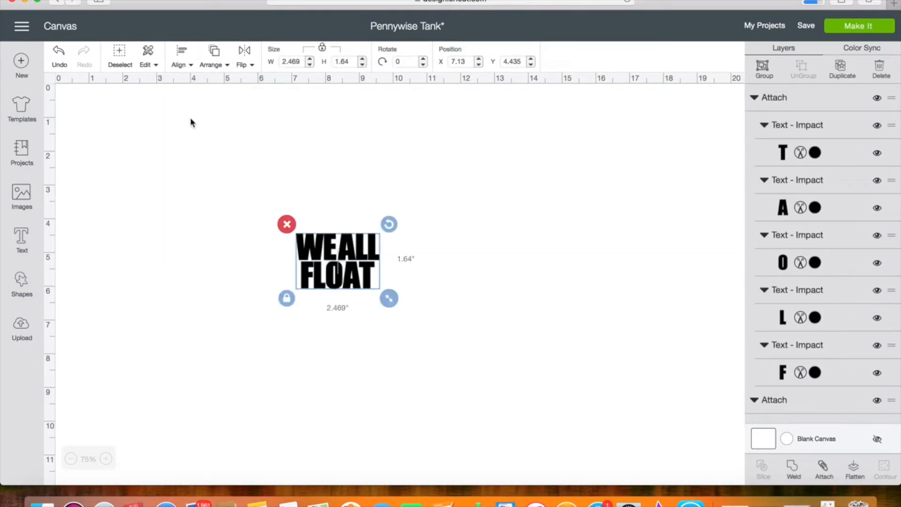
pyautogui.click(303, 297)
pyautogui.click(334, 286)
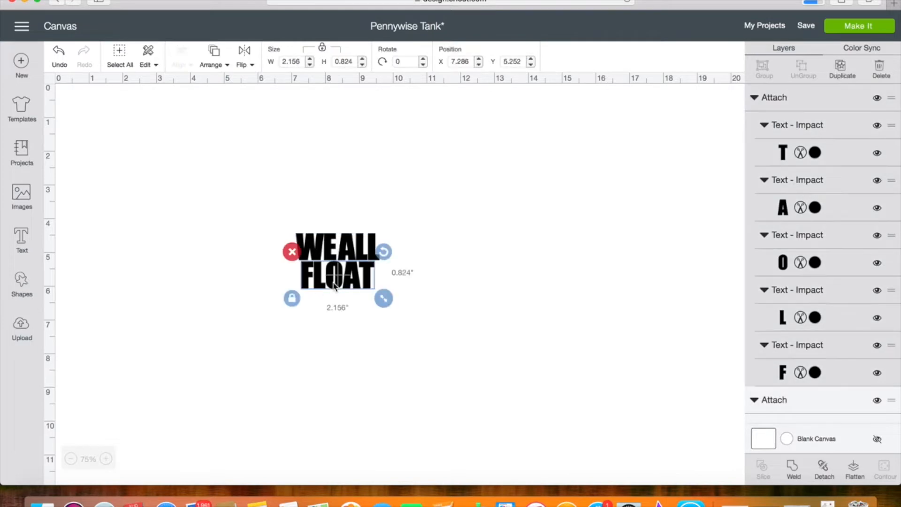
# Step: Weld the WE ALL and FLOAT lines into a single shape
pyautogui.click(247, 263)
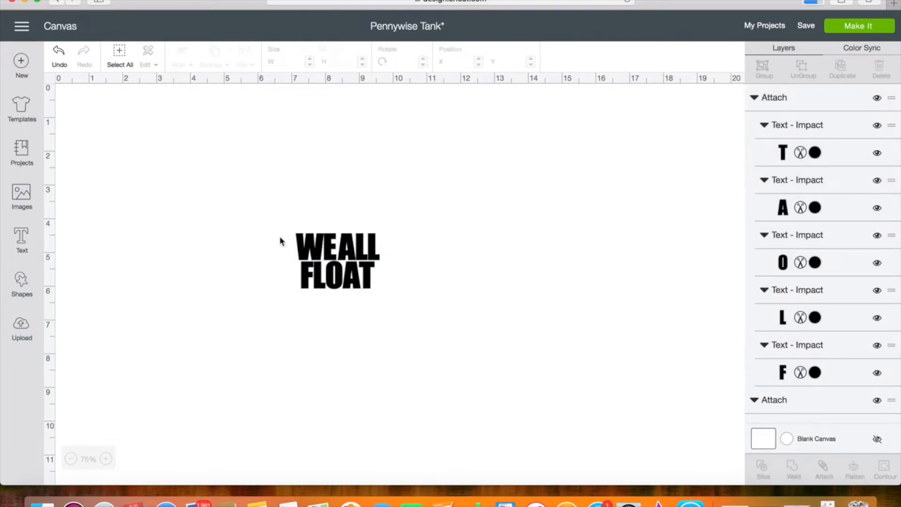
pyautogui.moveTo(280, 237); pyautogui.dragTo(409, 284)
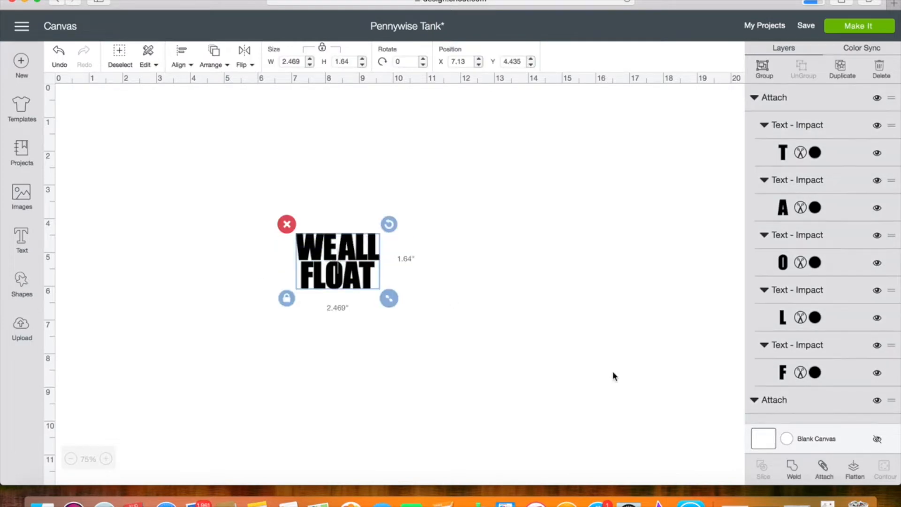
pyautogui.click(793, 470)
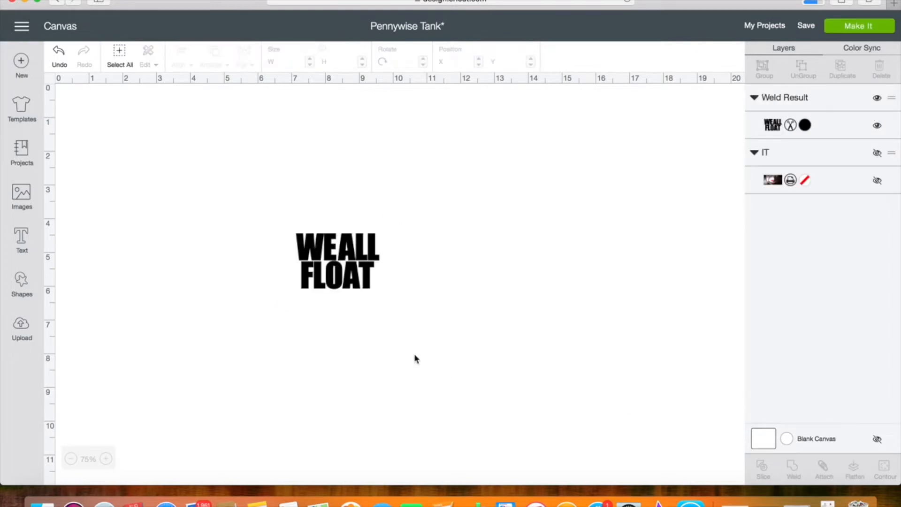
# Step: Enlarge the welded lettering to about 8.1 by 5.4 inches and move it to about X 5.46, Y 2.34
pyautogui.click(356, 294)
pyautogui.moveTo(392, 304); pyautogui.dragTo(586, 392)
pyautogui.moveTo(455, 295); pyautogui.dragTo(398, 227)
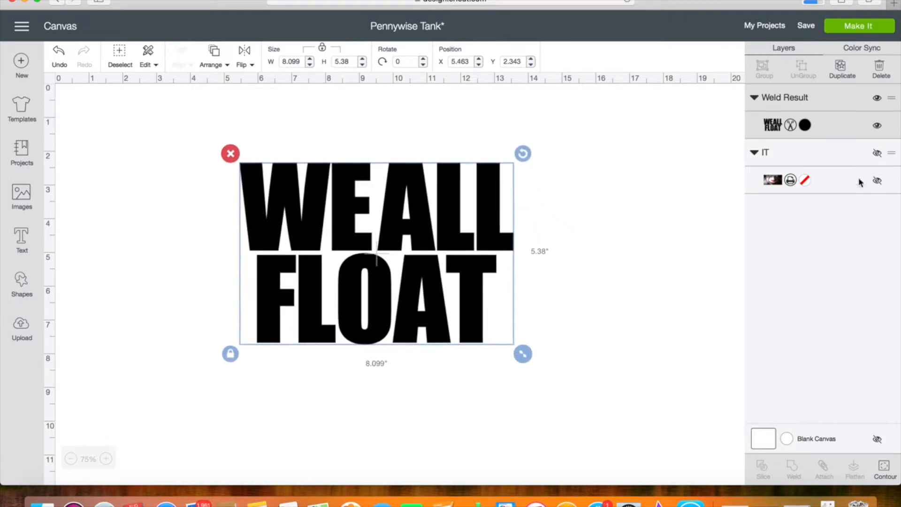
# Step: Show the IT image again, then enlarge the welded lettering and position it over the clown's face
pyautogui.click(877, 181)
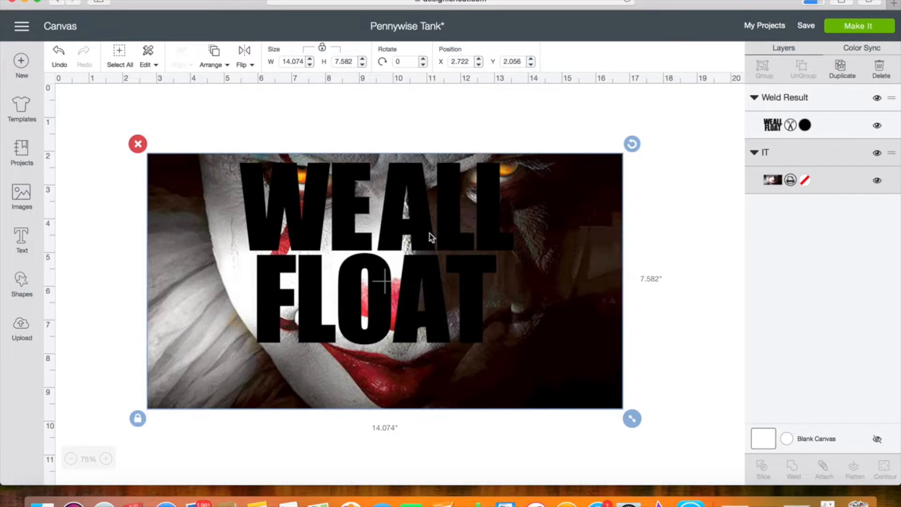
pyautogui.click(427, 233)
pyautogui.moveTo(522, 356); pyautogui.dragTo(613, 413)
pyautogui.moveTo(499, 366); pyautogui.dragTo(435, 353)
# Step: Shrink the IT image to about 13.48 by 7.26 inches and shift it to about X 3.2 behind the lettering
pyautogui.click(590, 397)
pyautogui.moveTo(632, 417); pyautogui.dragTo(612, 408)
pyautogui.moveTo(561, 356); pyautogui.dragTo(578, 357)
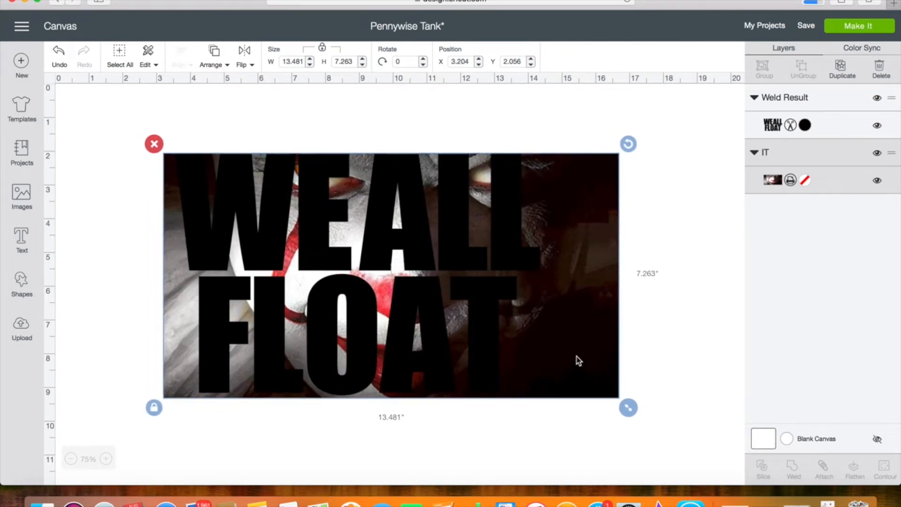
pyautogui.click(493, 443)
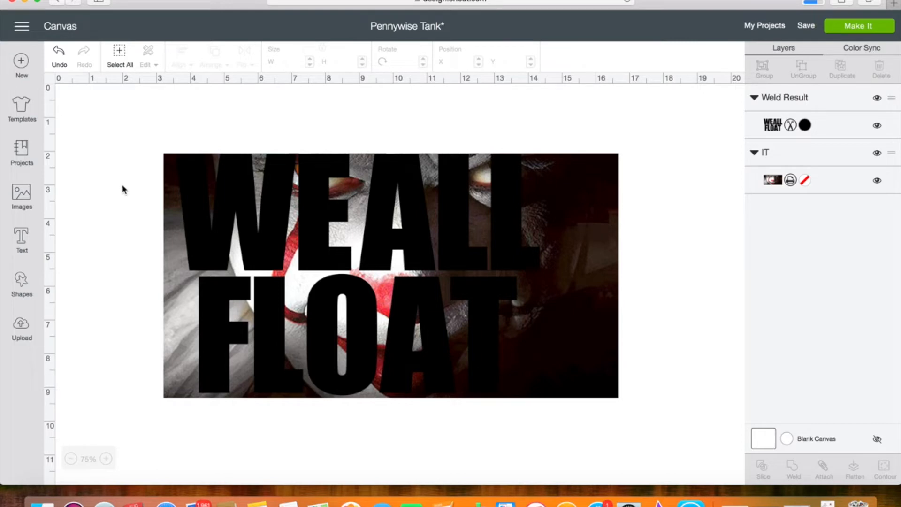
# Step: Slice the IT image with the welded WE ALL FLOAT lettering and delete the leftover image surrounding the letters
pyautogui.moveTo(121, 183); pyautogui.dragTo(603, 355)
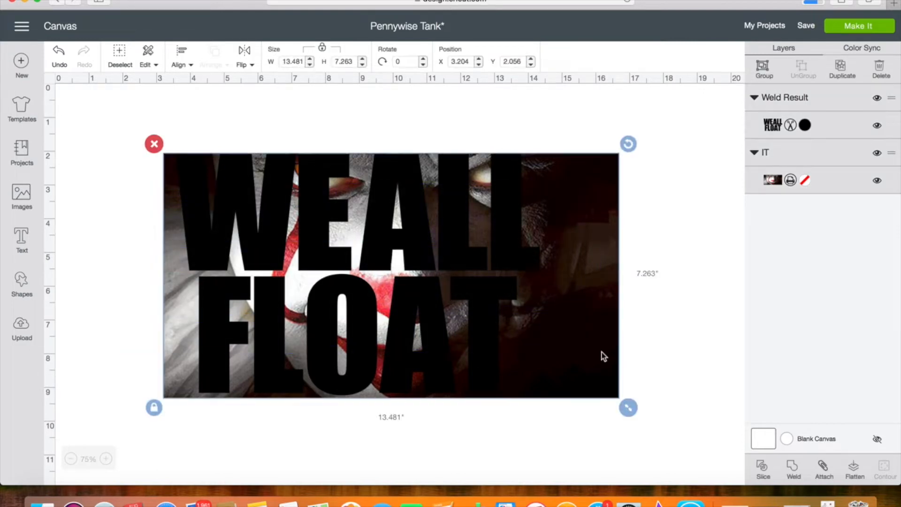
pyautogui.click(762, 470)
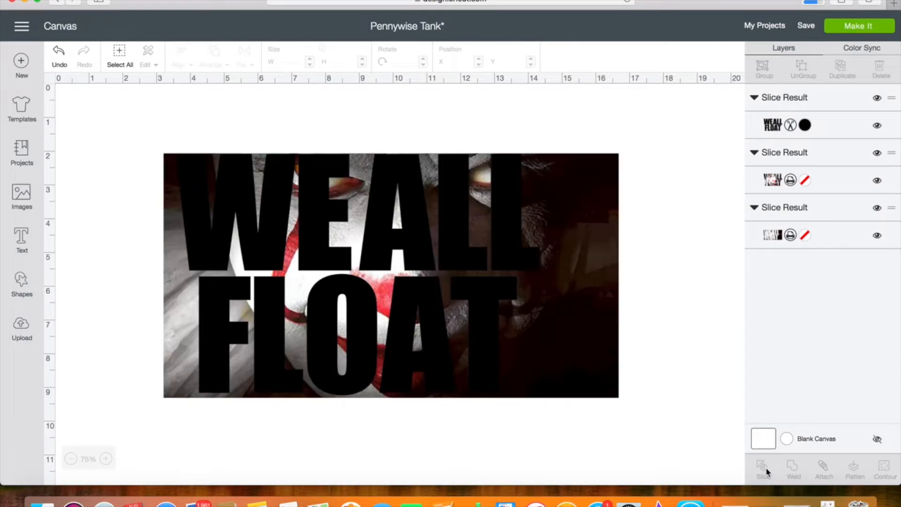
pyautogui.moveTo(588, 260); pyautogui.dragTo(668, 494)
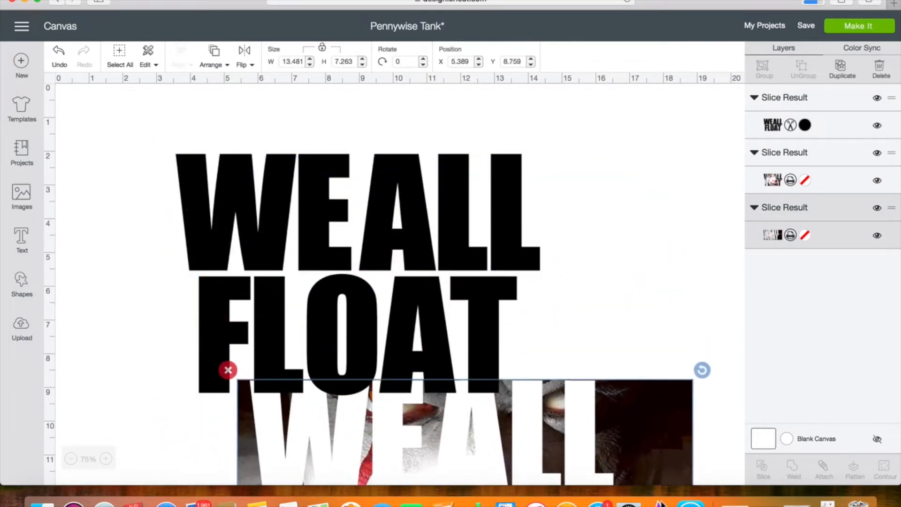
pyautogui.click(229, 370)
# Step: Delete the black lettering copy and move the image-filled lettering up to about X 3.39, Y 0.32
pyautogui.click(206, 261)
pyautogui.moveTo(205, 255); pyautogui.dragTo(243, 294)
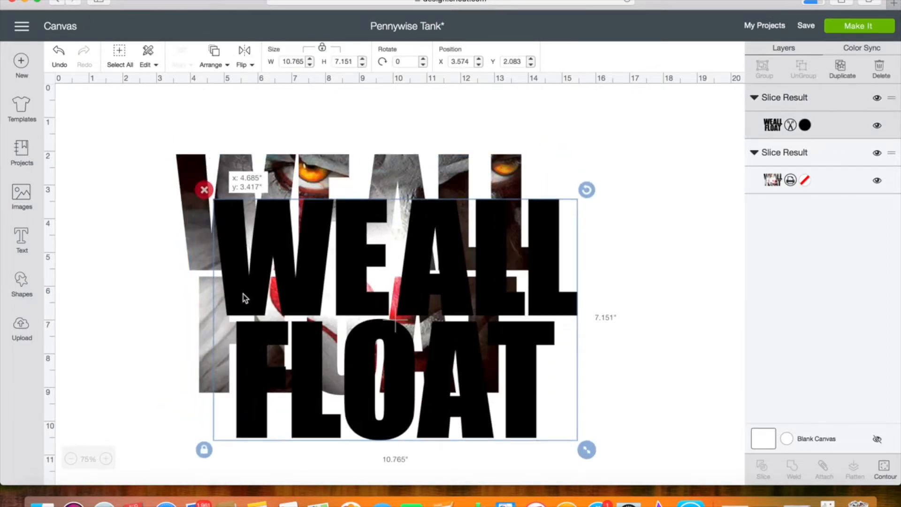
pyautogui.click(201, 190)
pyautogui.moveTo(317, 324); pyautogui.dragTo(312, 264)
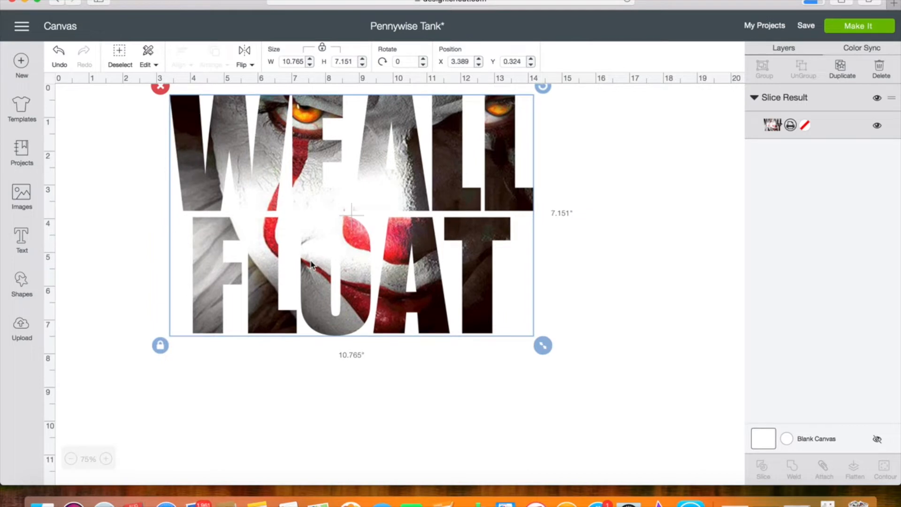
pyautogui.click(117, 259)
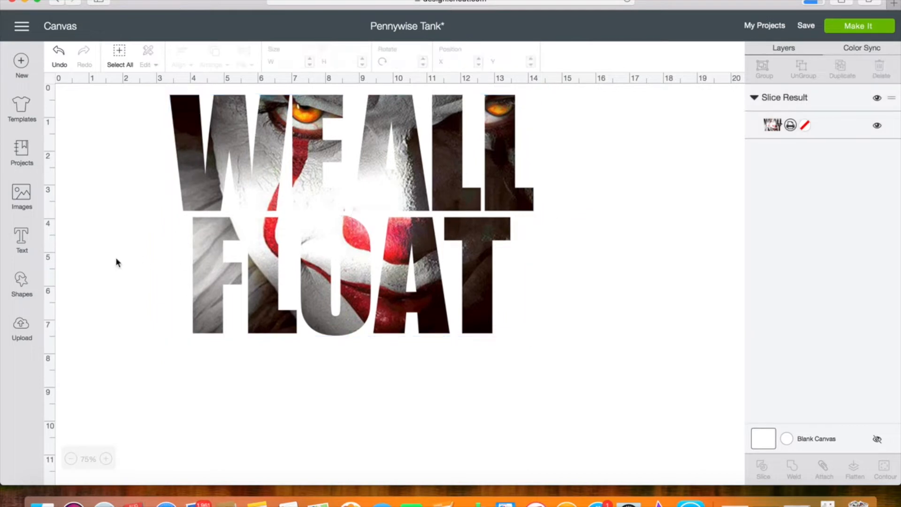
# Step: Add a text reading DOWN HERE below the image-filled lettering
pyautogui.click(22, 254)
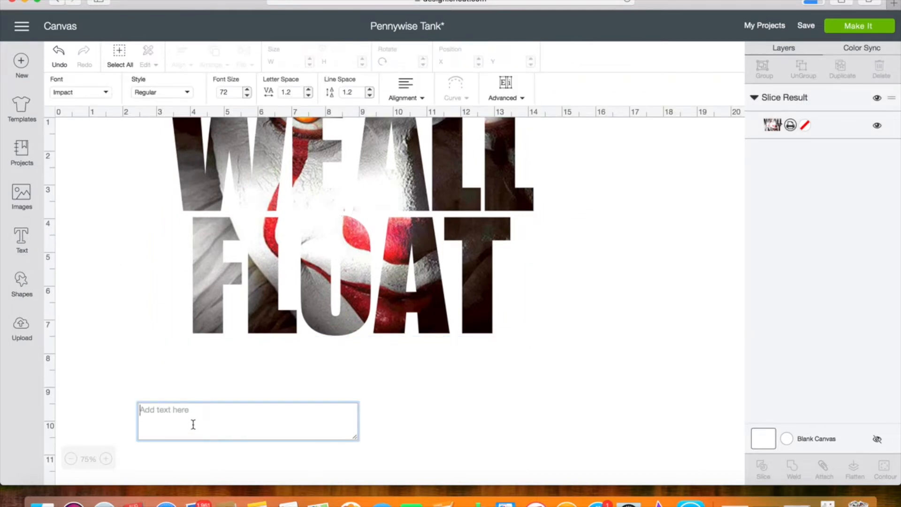
pyautogui.write('DOW')
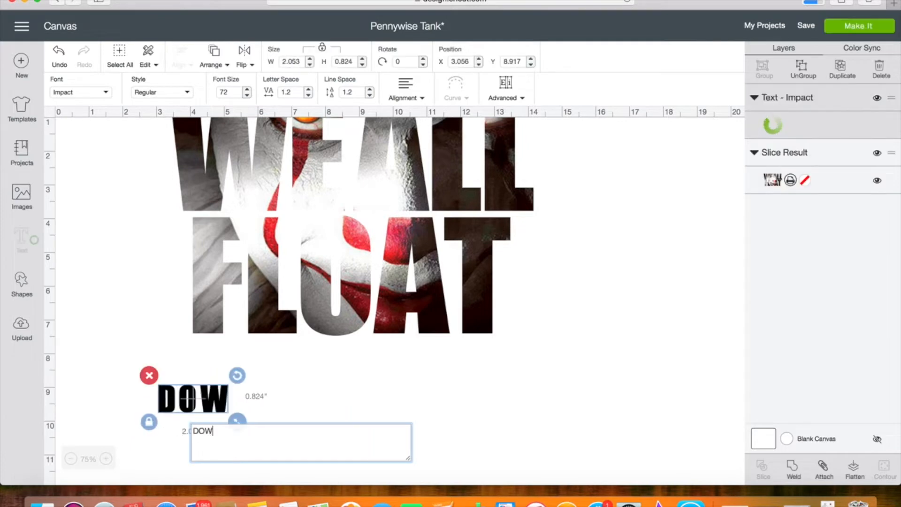
pyautogui.write('N HERE')
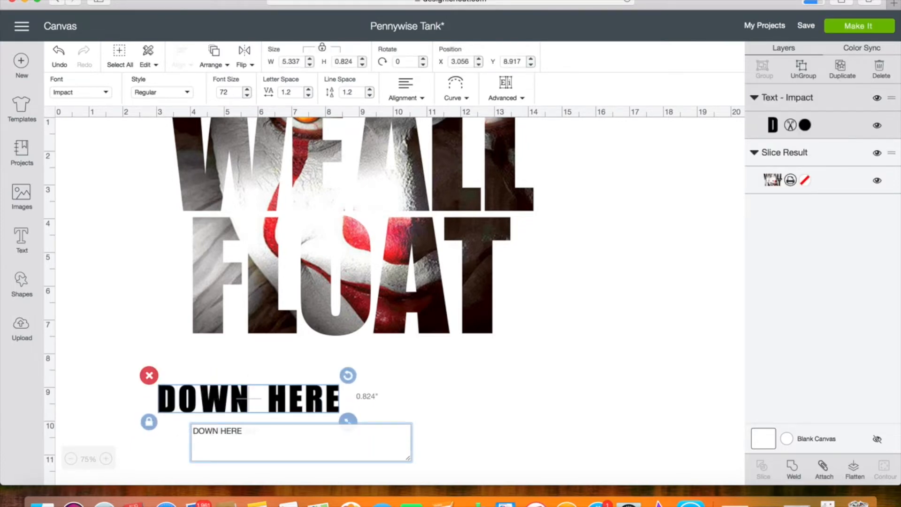
# Step: Find the Blood Lust font and apply it to the DOWN HERE text
pyautogui.click(104, 93)
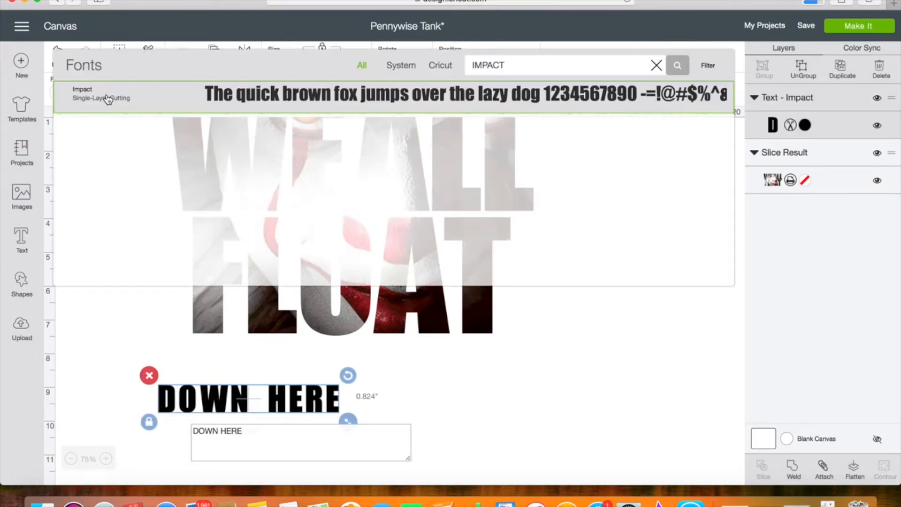
pyautogui.doubleClick(491, 65)
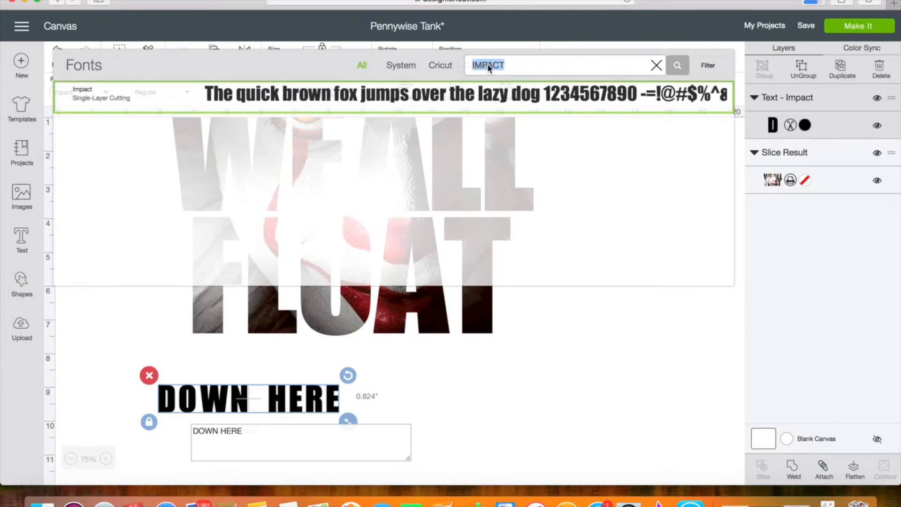
pyautogui.write('BLOOD ')
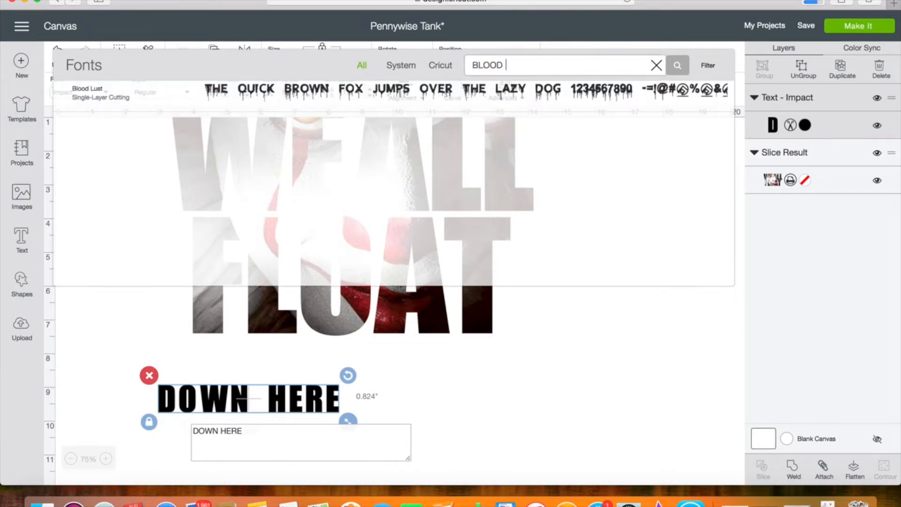
pyautogui.write('LUST')
pyautogui.click(472, 89)
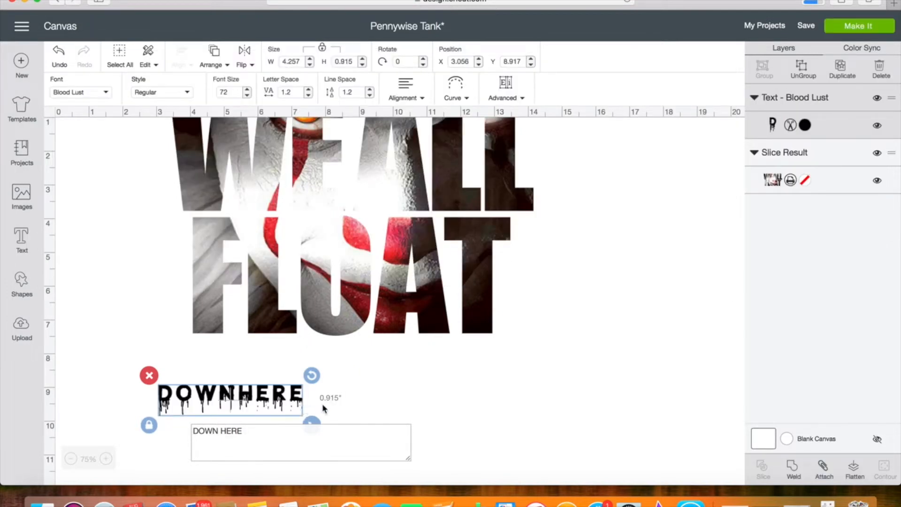
# Step: Recolor the DOWN HERE text dark red using a custom color
pyautogui.click(805, 125)
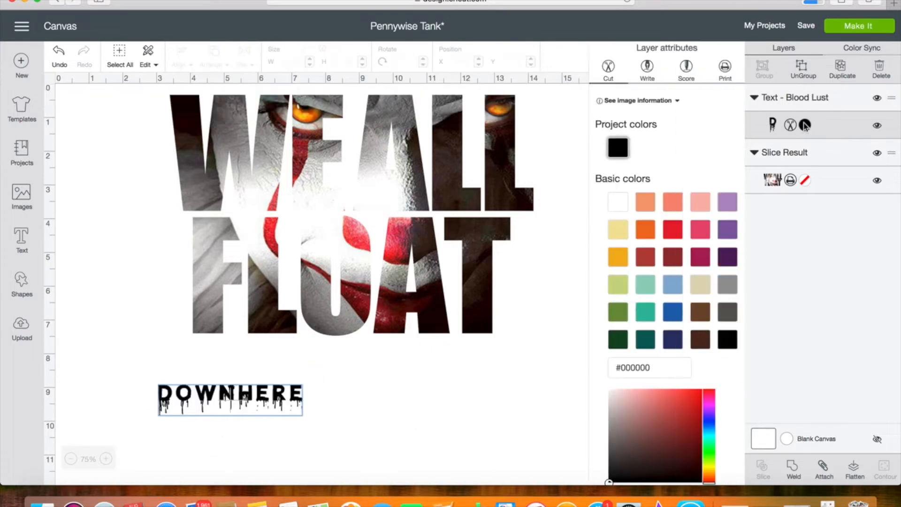
pyautogui.moveTo(689, 398); pyautogui.dragTo(692, 415)
pyautogui.click(279, 383)
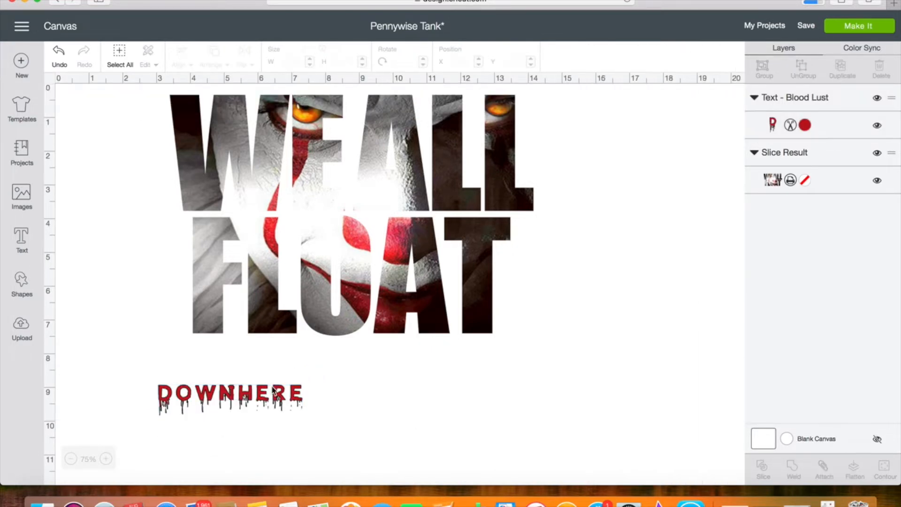
# Step: Enlarge the DOWN HERE text to about 13.96 by 3.0 inches and place it under FLOAT at about X 1.93, Y 7.62
pyautogui.doubleClick(296, 398)
pyautogui.moveTo(312, 425); pyautogui.dragTo(641, 467)
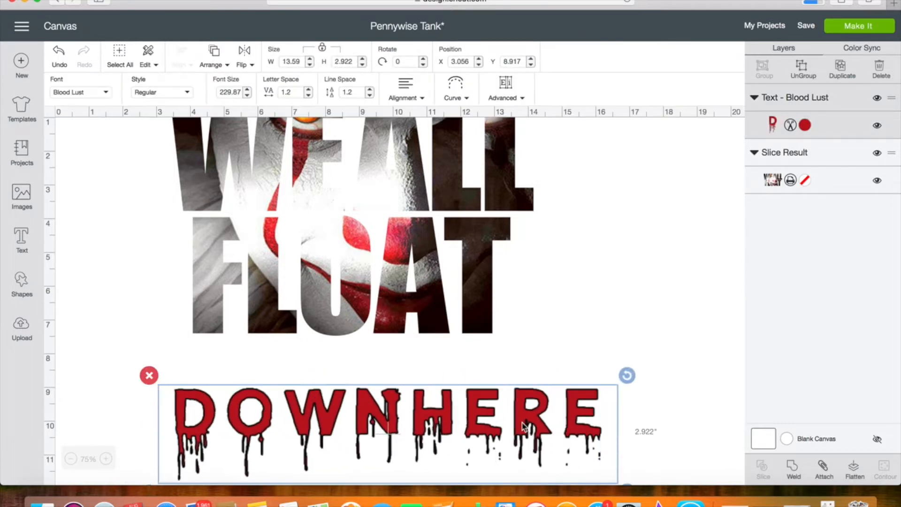
pyautogui.moveTo(478, 424); pyautogui.dragTo(441, 380)
pyautogui.moveTo(589, 449); pyautogui.dragTo(601, 452)
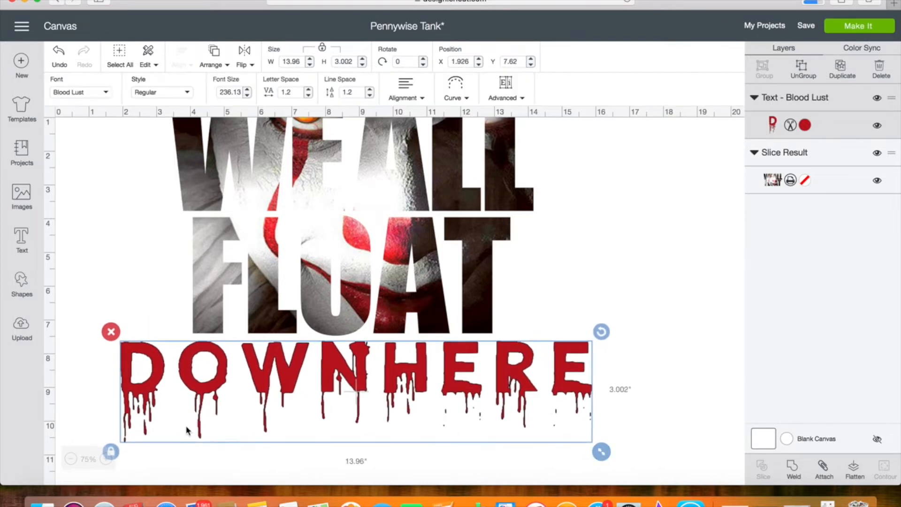
# Step: Unlock the DOWN HERE text's proportions and set its height to 4.5 inches
pyautogui.click(77, 412)
pyautogui.click(140, 414)
pyautogui.click(111, 452)
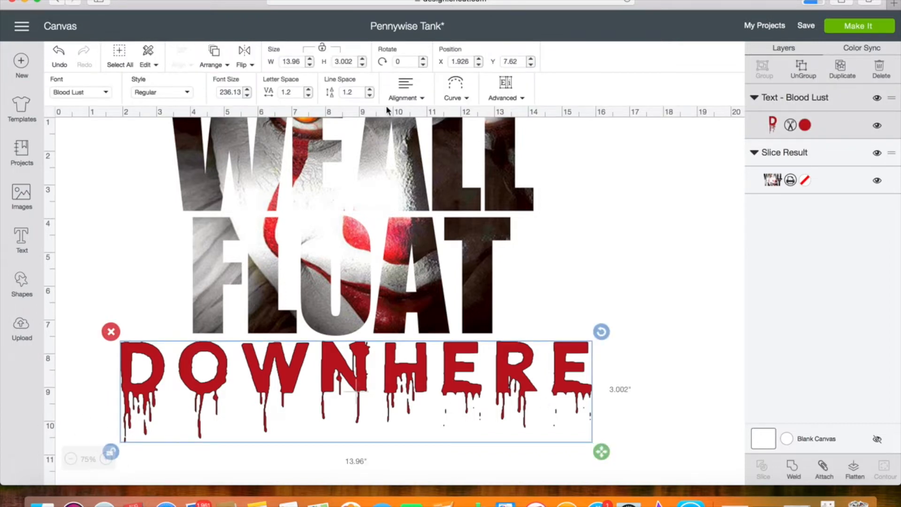
pyautogui.click(341, 61)
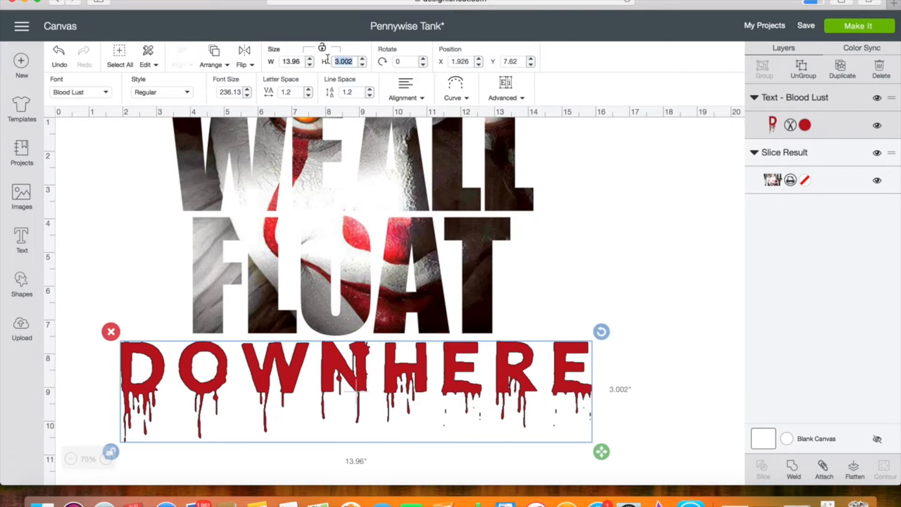
pyautogui.write('4.5')
pyautogui.press('Return')
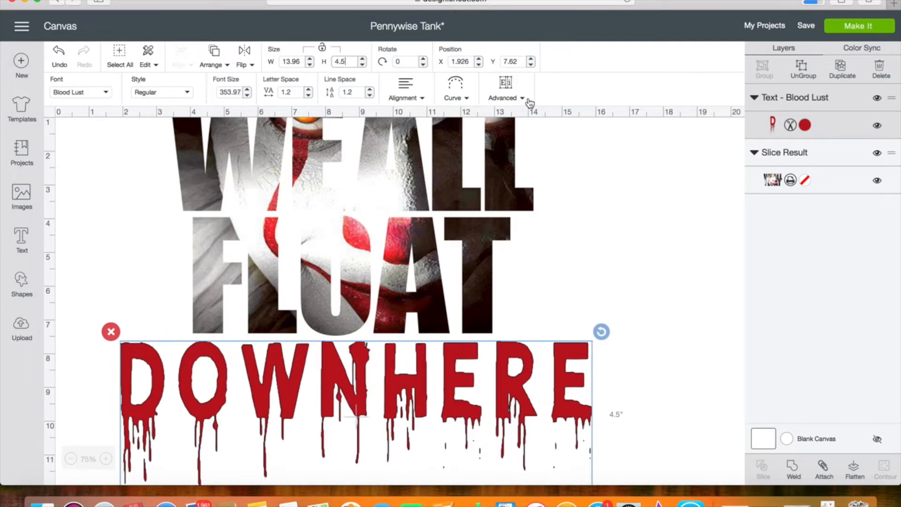
pyautogui.click(613, 216)
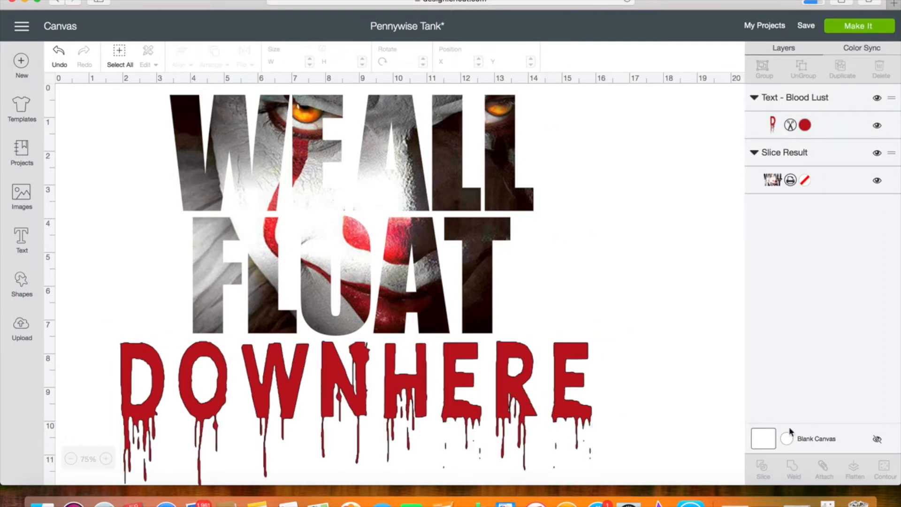
# Step: Set the blank canvas color to black and save the project
pyautogui.click(787, 438)
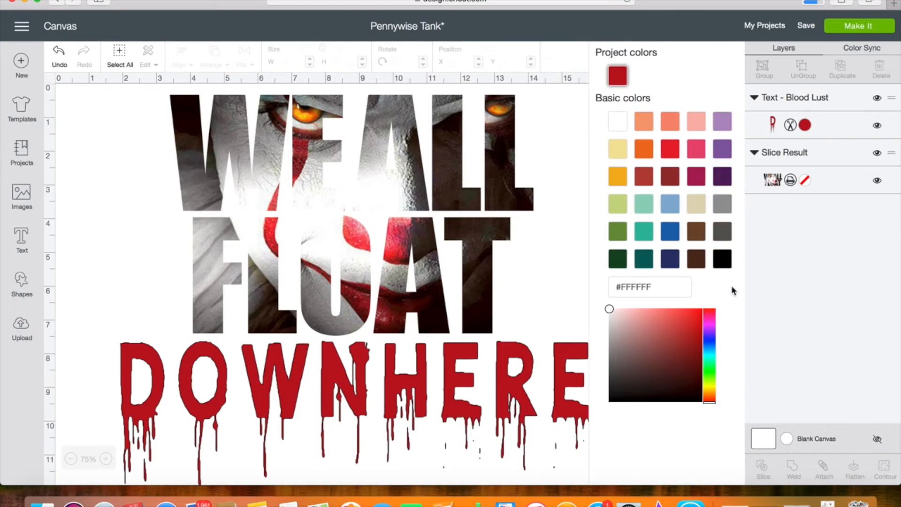
pyautogui.click(722, 258)
pyautogui.click(547, 275)
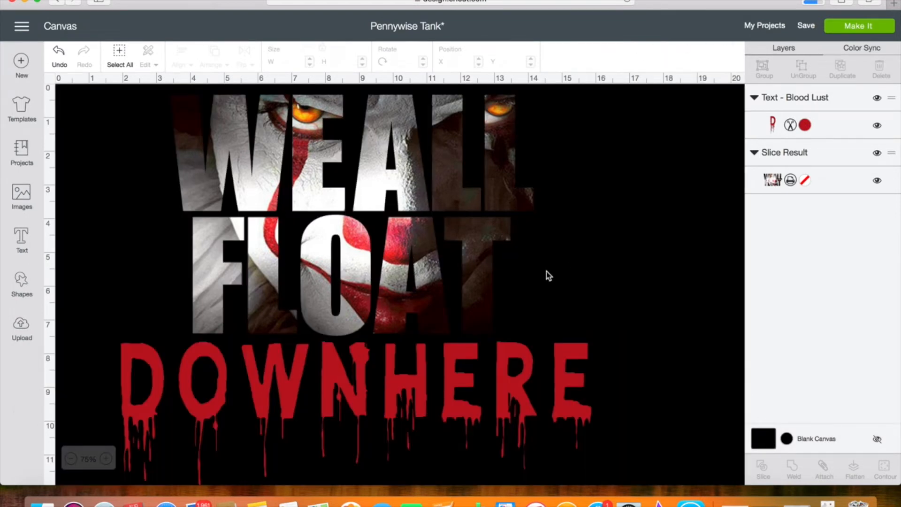
pyautogui.click(805, 27)
pyautogui.click(810, 49)
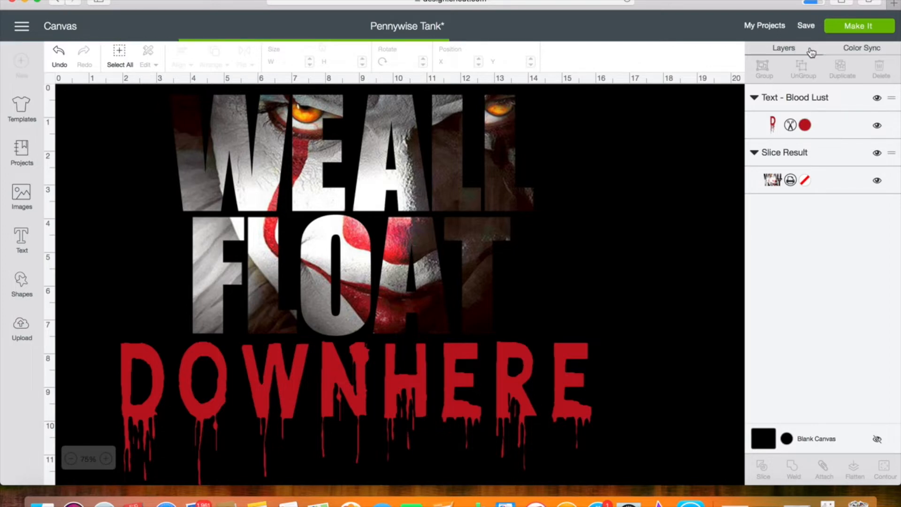